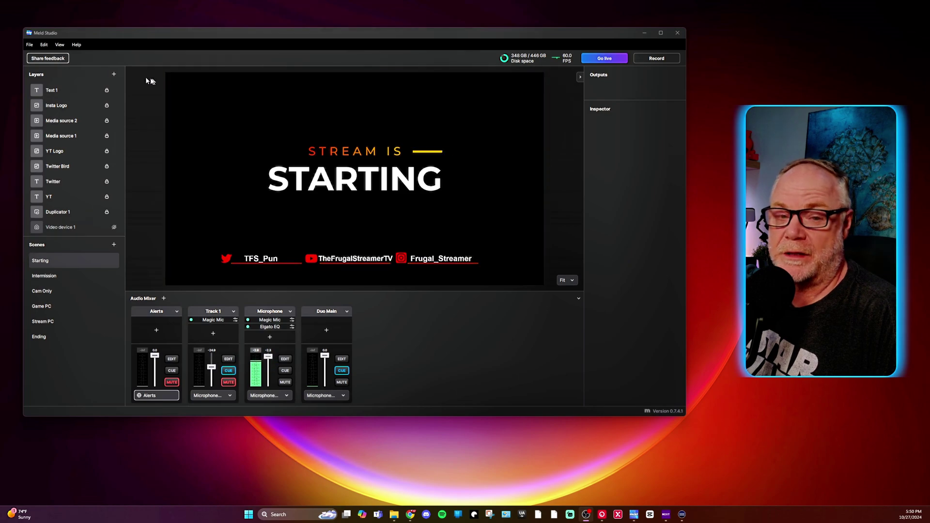
# Add a new Twitch output under Stream settings in Preferences.
pyautogui.click(29, 45)
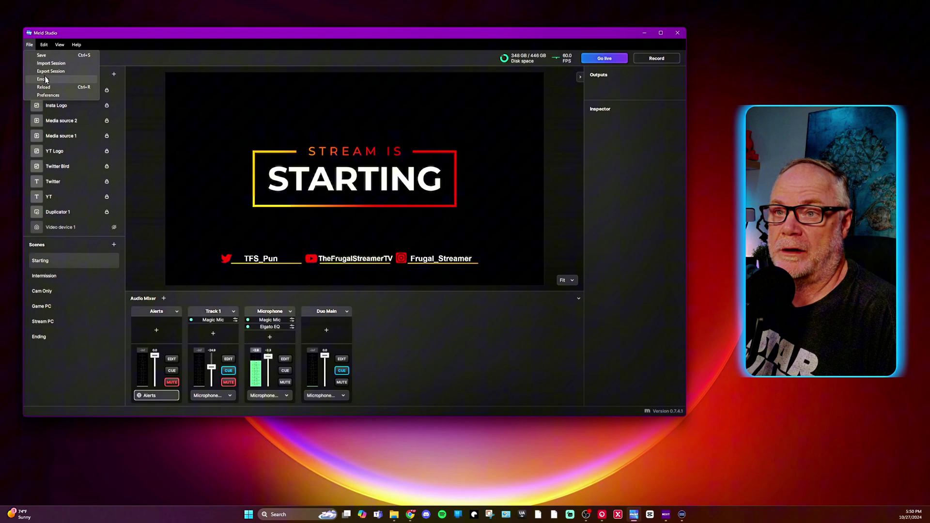
pyautogui.click(47, 96)
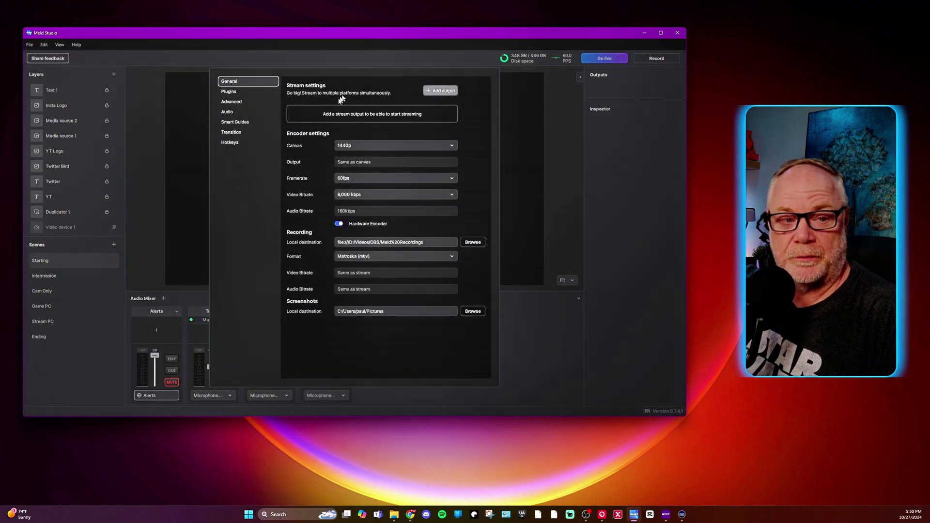
pyautogui.click(434, 96)
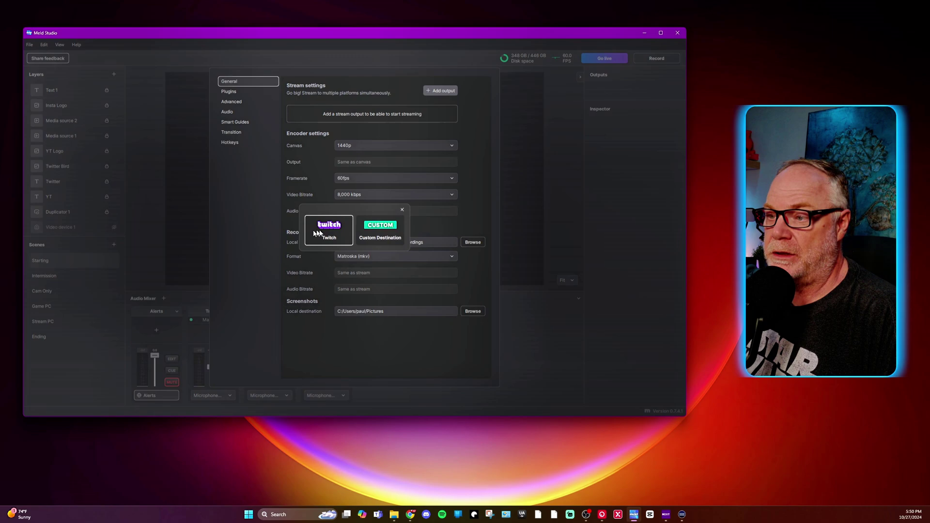
pyautogui.click(329, 227)
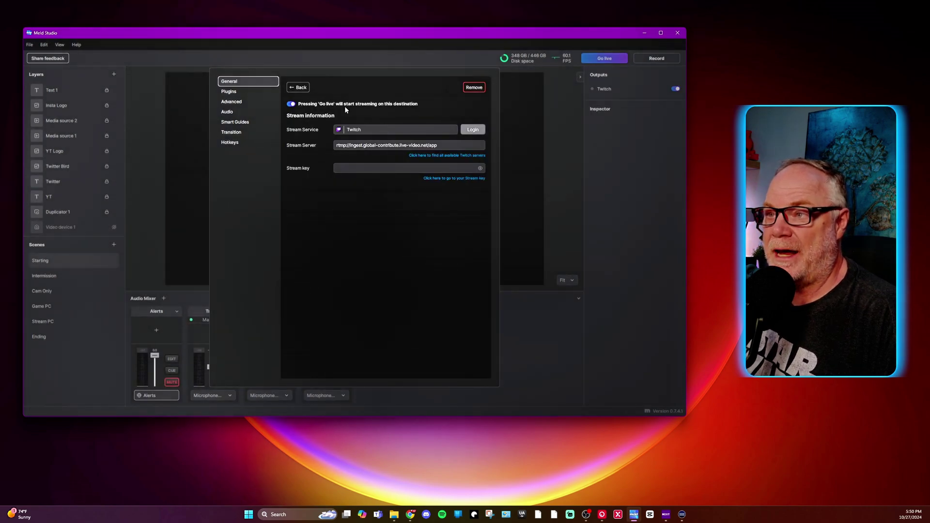
# Log the Twitch output into the channel account and authorize Meld Studio.
pyautogui.click(480, 132)
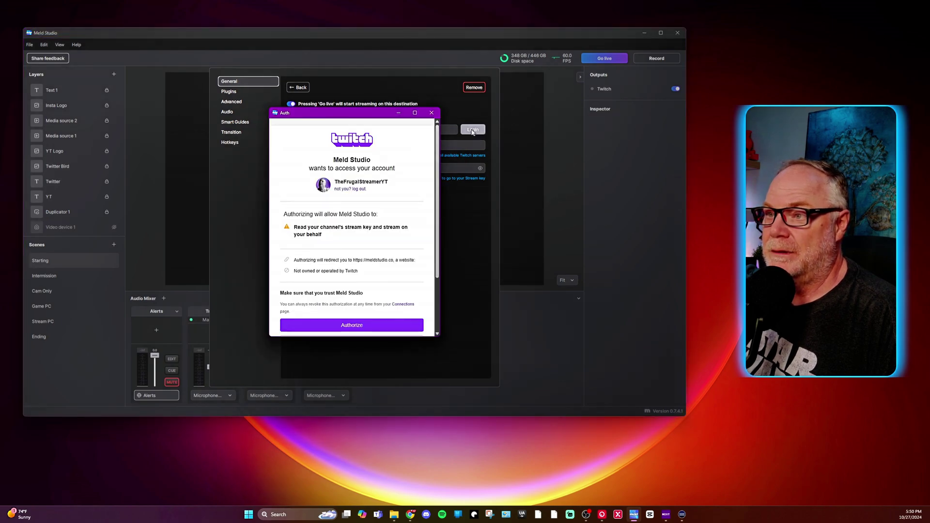
pyautogui.scroll(-3, 352, 214)
pyautogui.scroll(3, 357, 181)
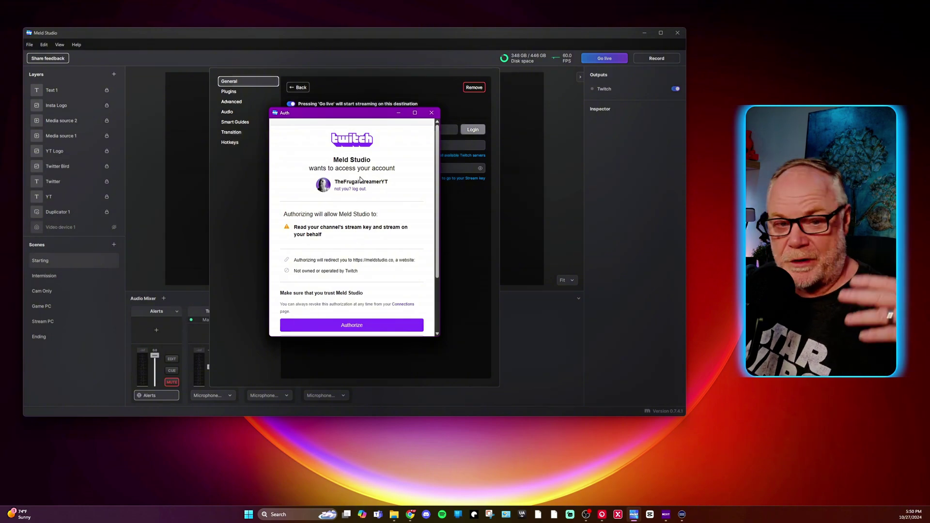
pyautogui.scroll(-3, 367, 197)
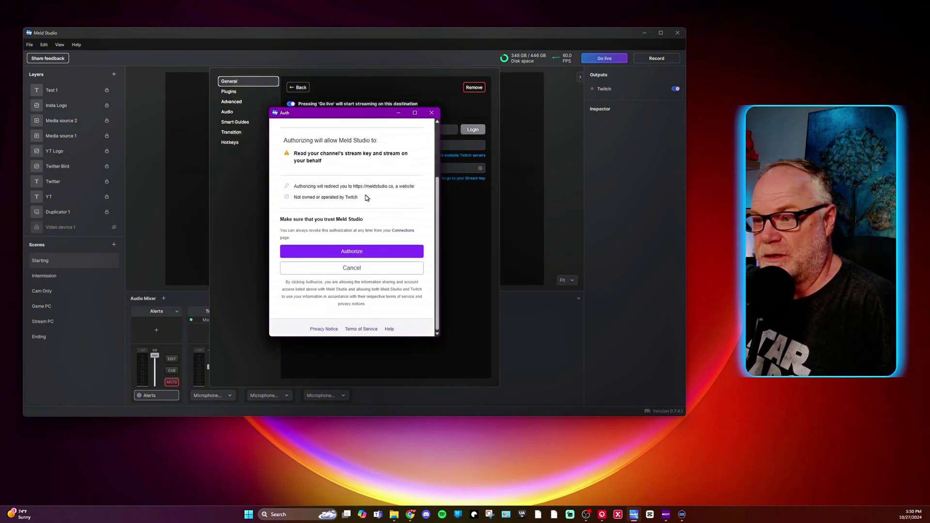
pyautogui.click(348, 251)
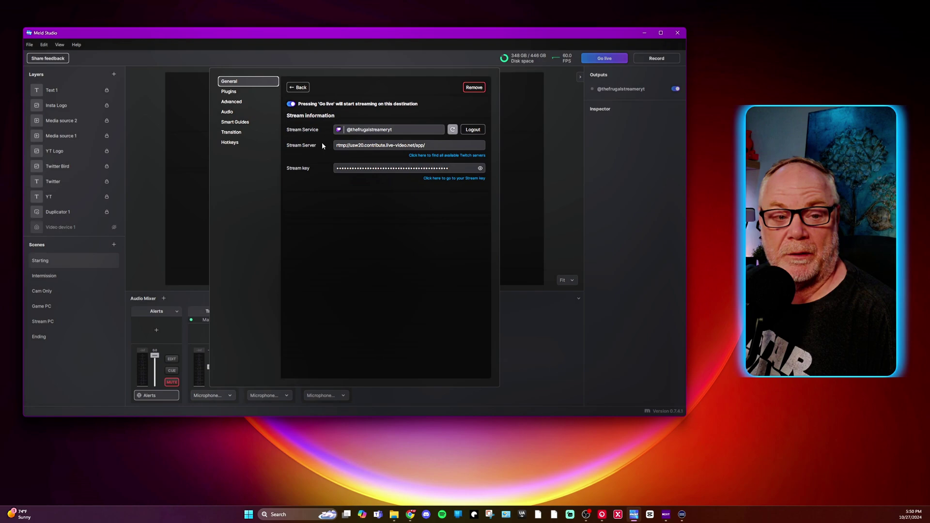
# Replace the Twitch stream server with the Ashburn ingest rtmp://iad05.contribute.live-video.net/app/.
pyautogui.click(438, 146)
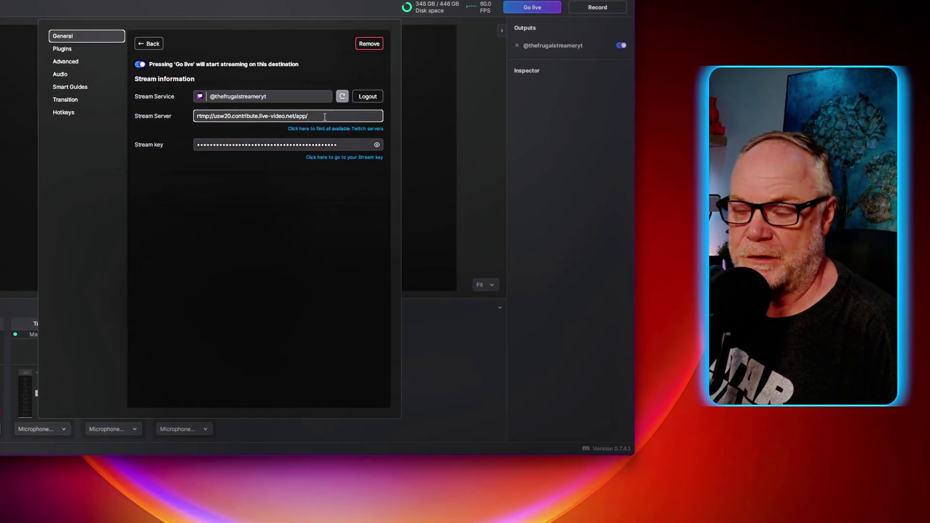
pyautogui.moveTo(316, 118); pyautogui.dragTo(160, 116)
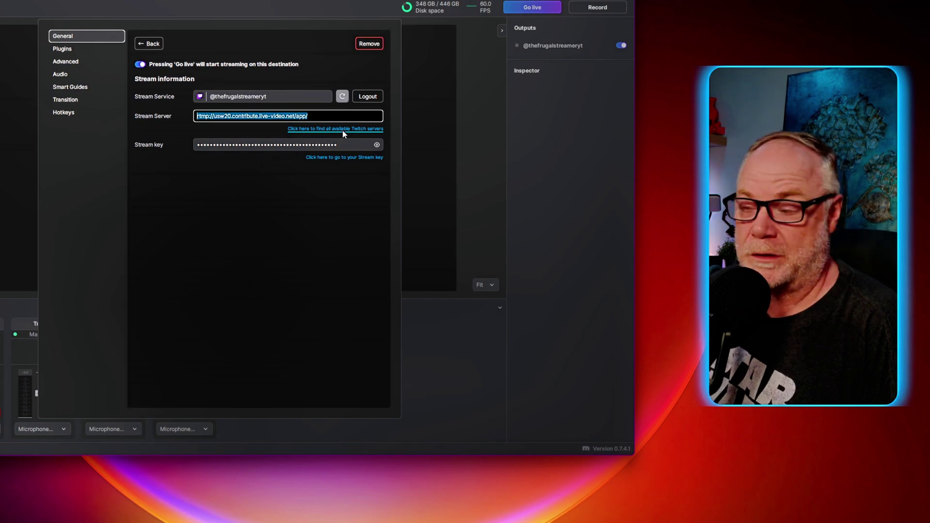
pyautogui.click(342, 130)
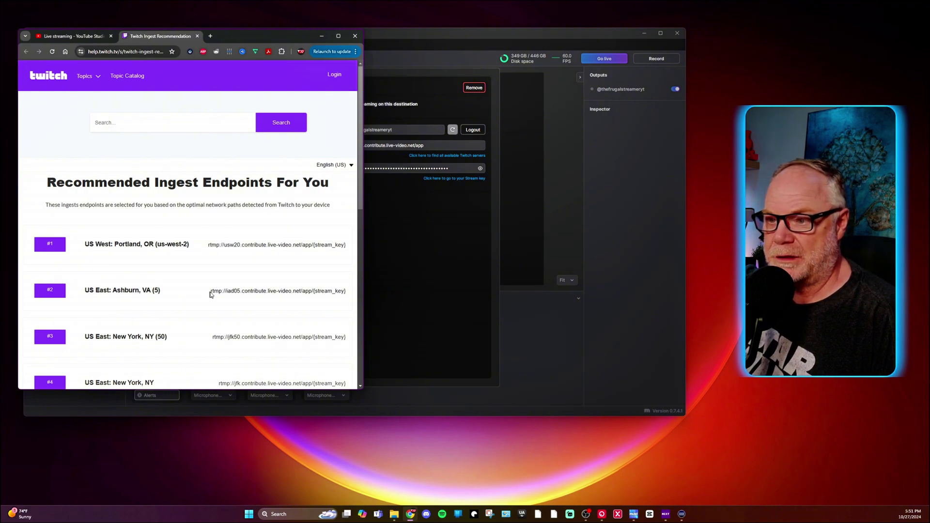
pyautogui.moveTo(212, 291); pyautogui.dragTo(308, 290)
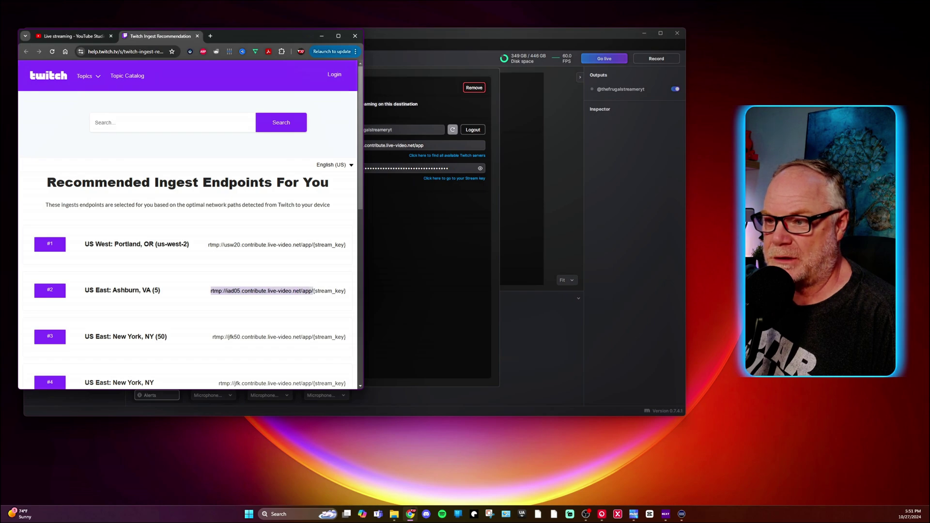
pyautogui.rightClick(301, 292)
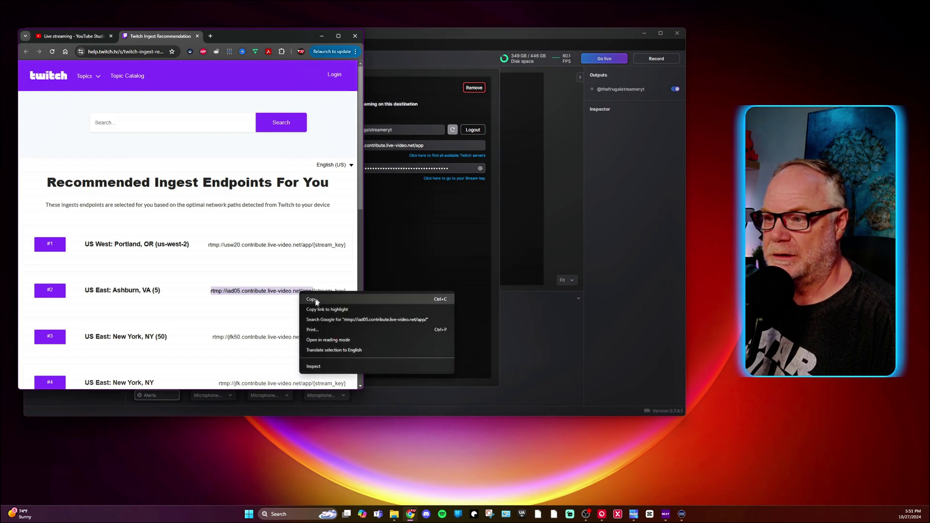
pyautogui.click(315, 300)
pyautogui.click(446, 76)
pyautogui.hotkey('ctrl', 'v')
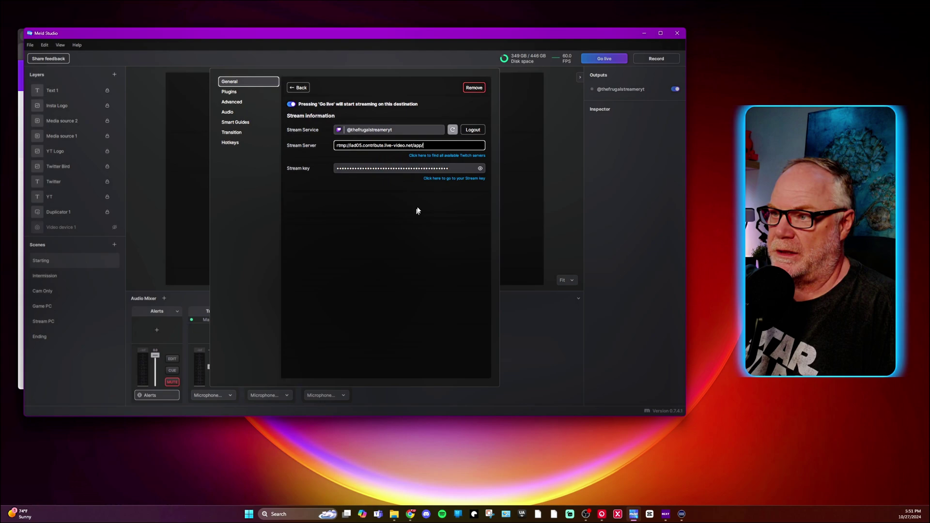
pyautogui.click(306, 89)
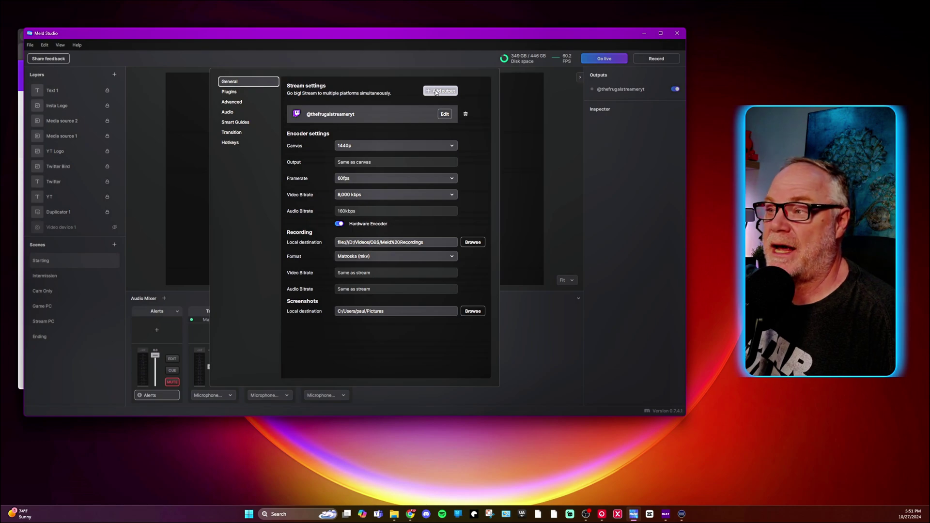
# Add a Custom Destination output and rename it YouTube.
pyautogui.click(437, 92)
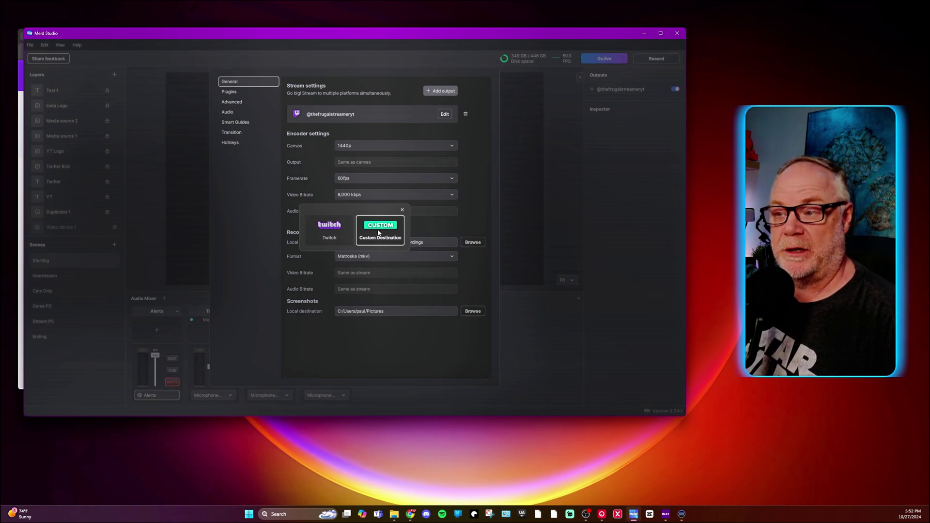
pyautogui.click(378, 233)
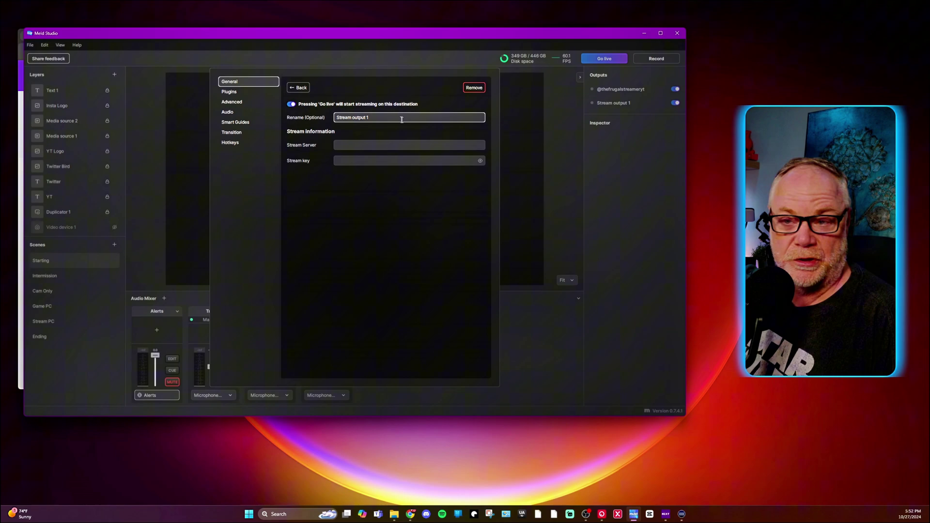
pyautogui.moveTo(389, 118); pyautogui.dragTo(304, 113)
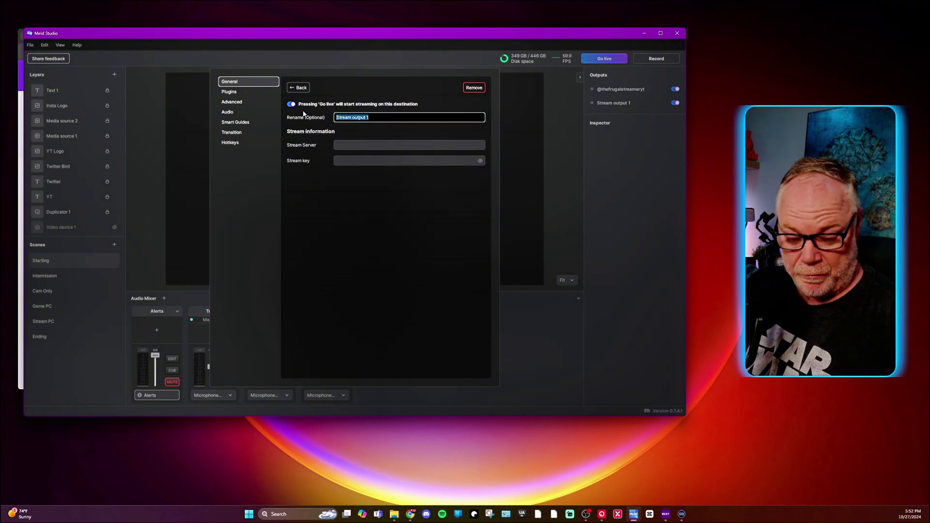
pyautogui.write('YouTube')
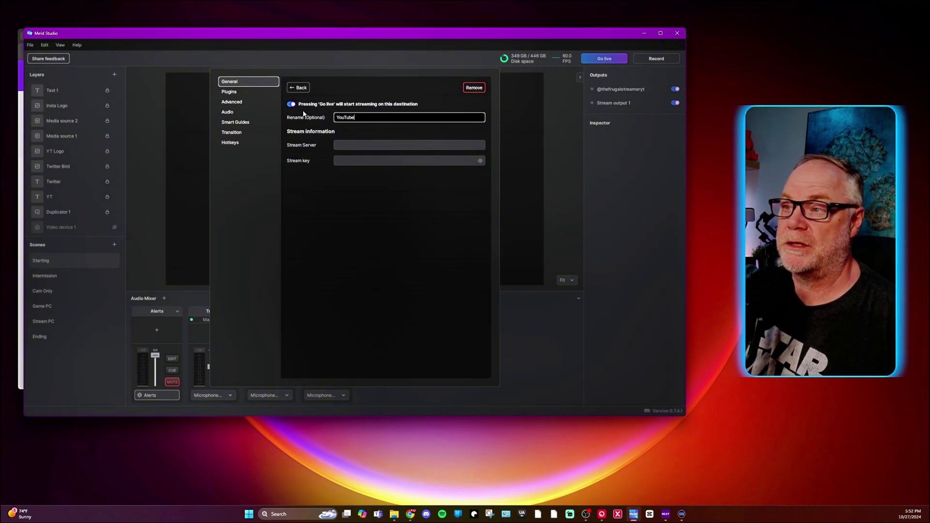
pyautogui.click(432, 146)
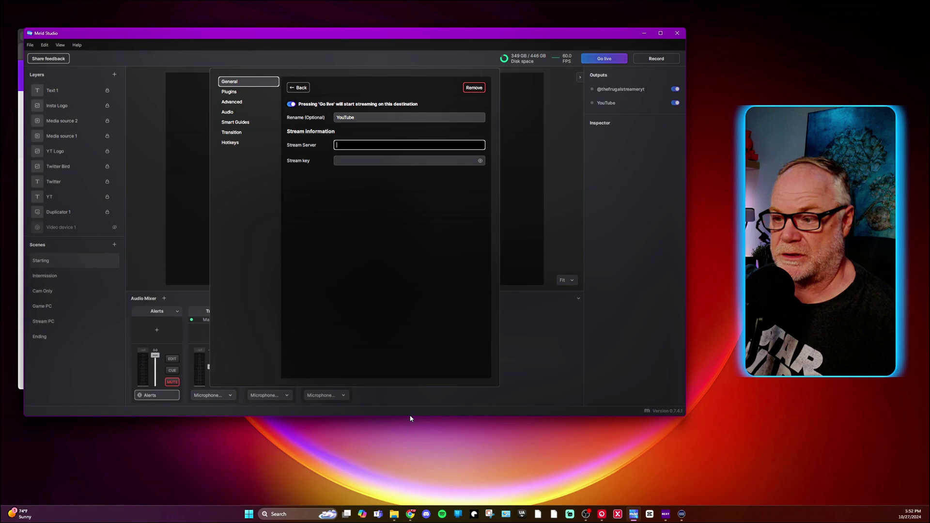
# Paste YouTube Studio's stream URL rtmp://a.rtmp.youtube.com/live2 into the YouTube output's Stream Server.
pyautogui.click(411, 514)
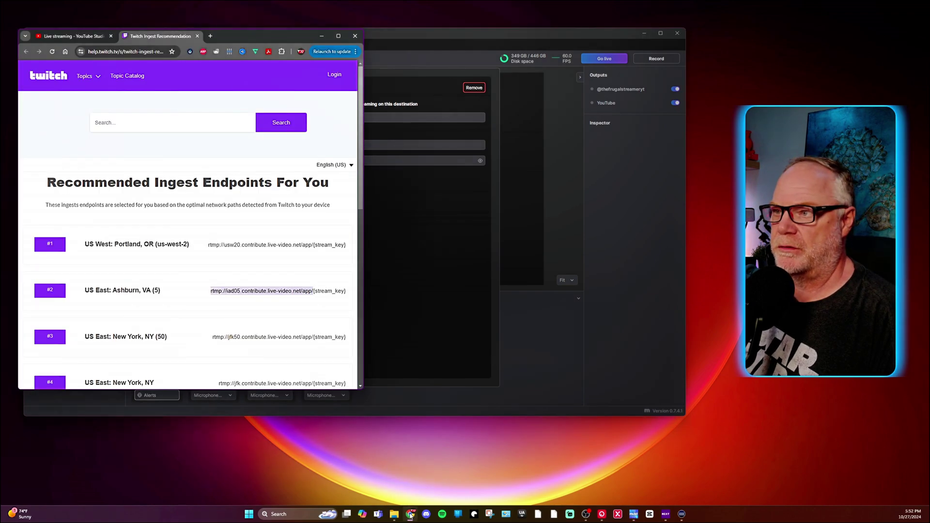
pyautogui.click(62, 39)
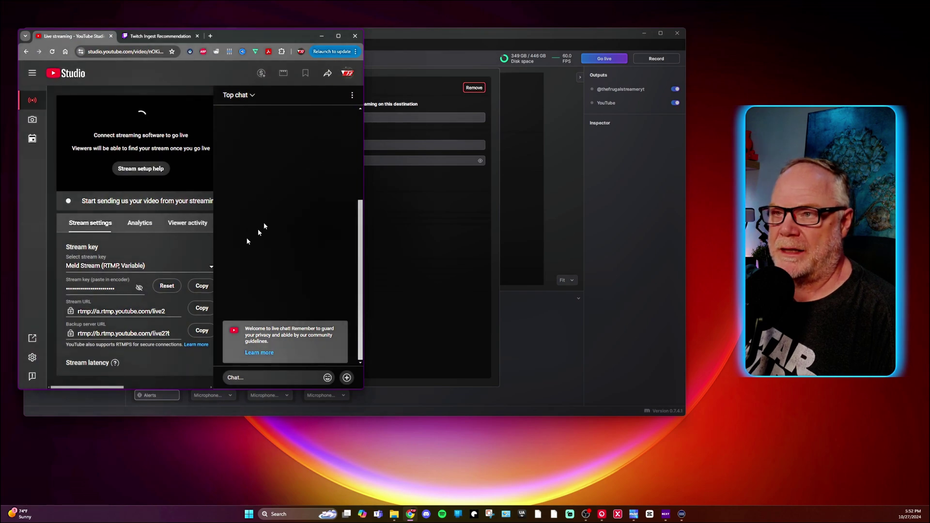
pyautogui.click(339, 36)
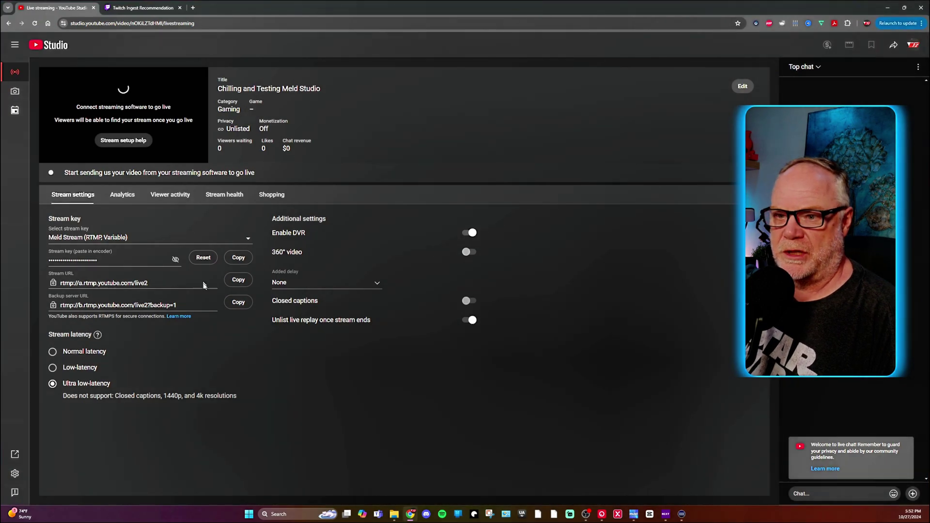
pyautogui.click(237, 284)
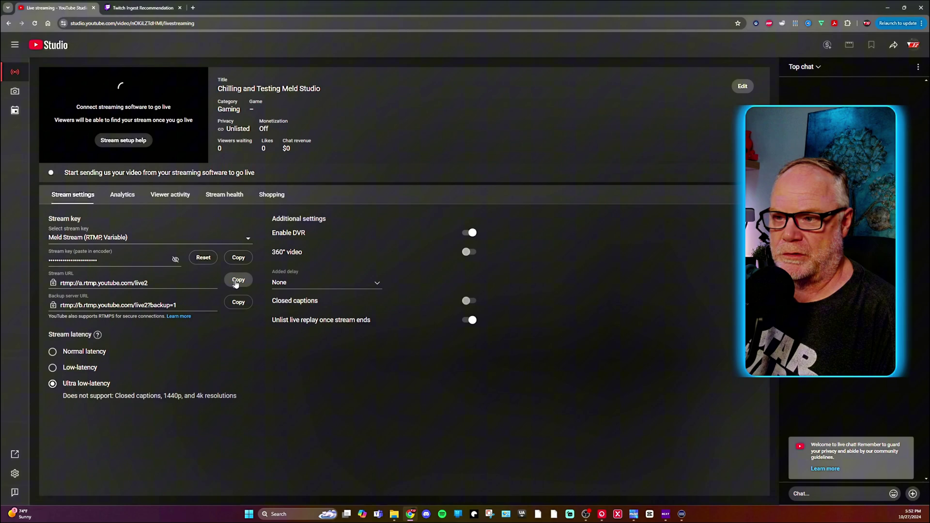
pyautogui.click(888, 8)
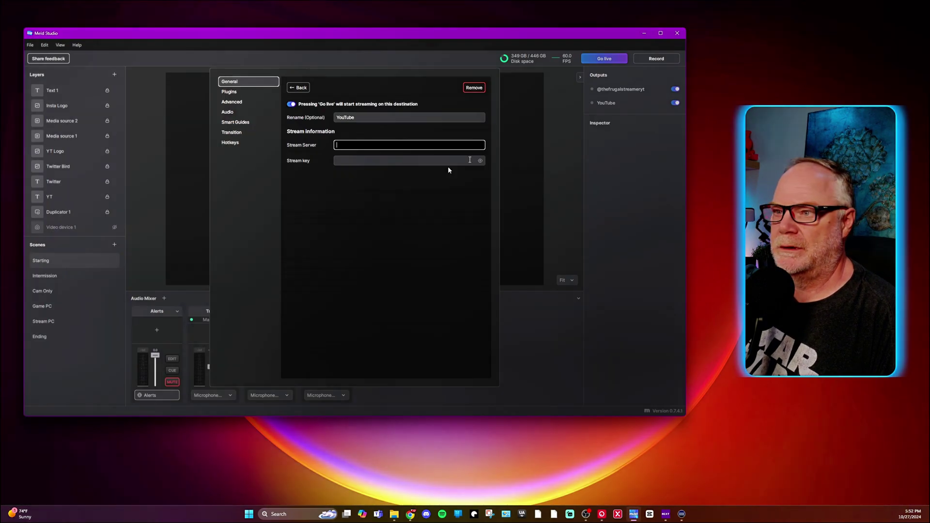
pyautogui.rightClick(391, 144)
pyautogui.click(417, 156)
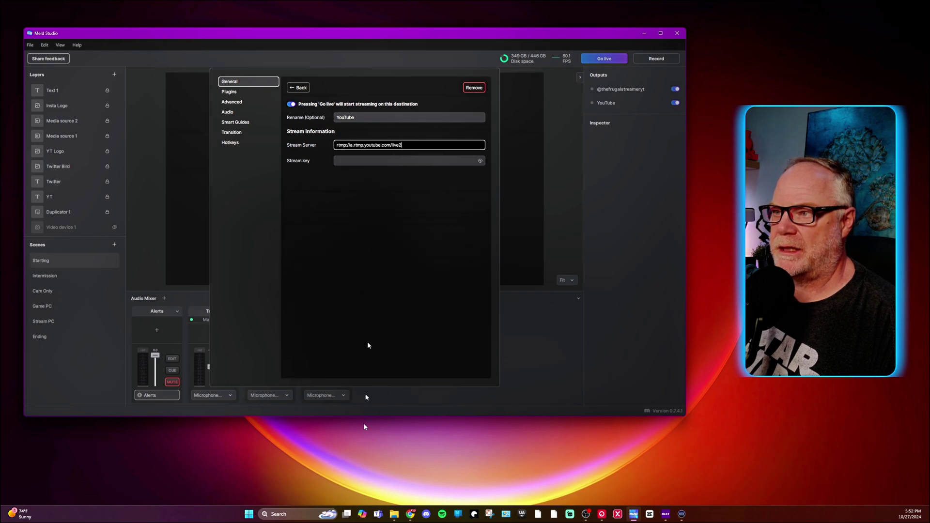
# Paste YouTube Studio's stream key into the YouTube output's Stream key field.
pyautogui.click(410, 514)
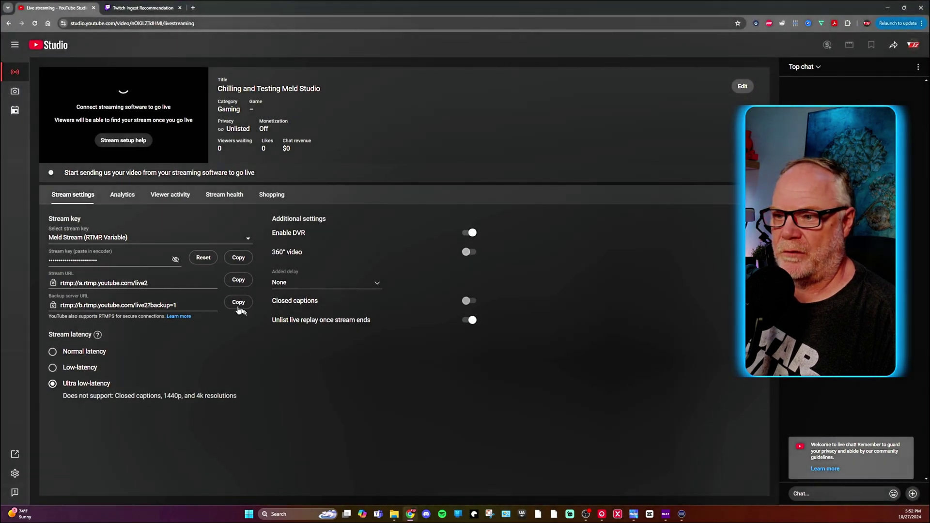
pyautogui.click(240, 257)
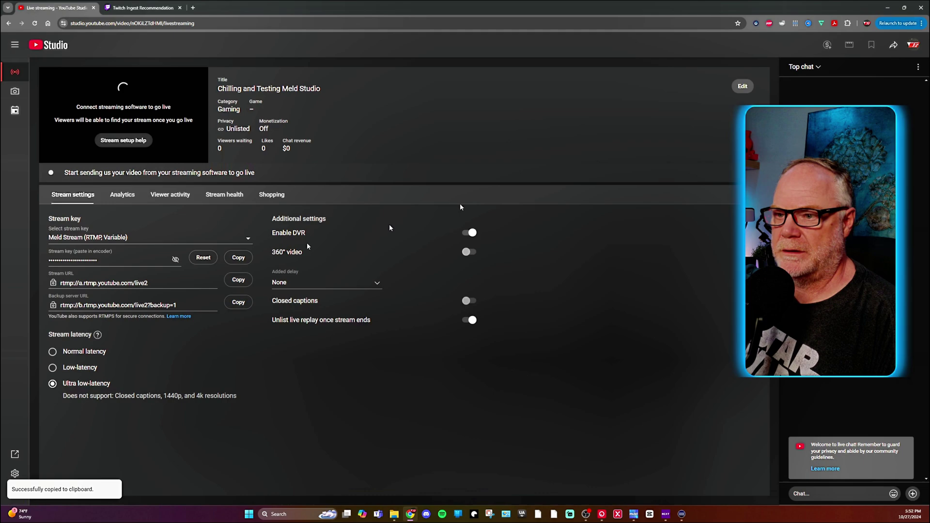
pyautogui.click(888, 7)
pyautogui.click(419, 160)
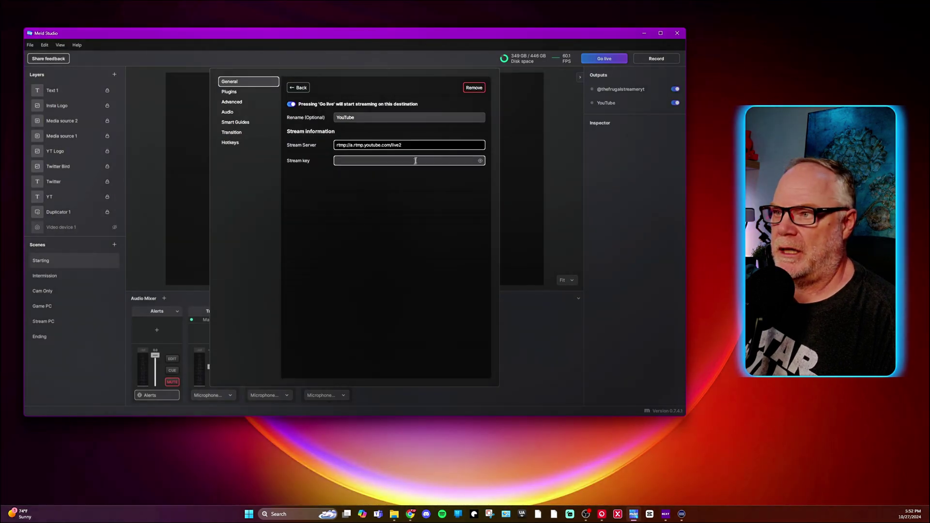
pyautogui.rightClick(419, 162)
pyautogui.click(433, 174)
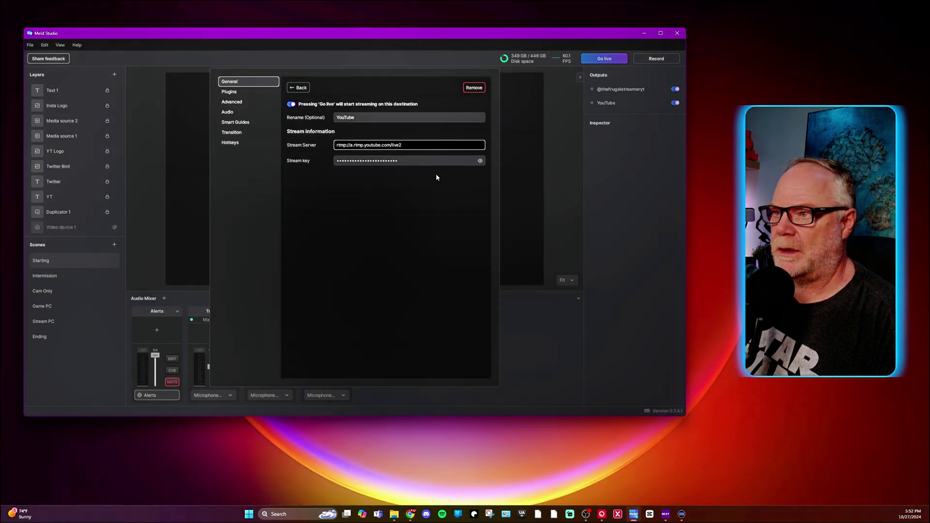
pyautogui.click(299, 88)
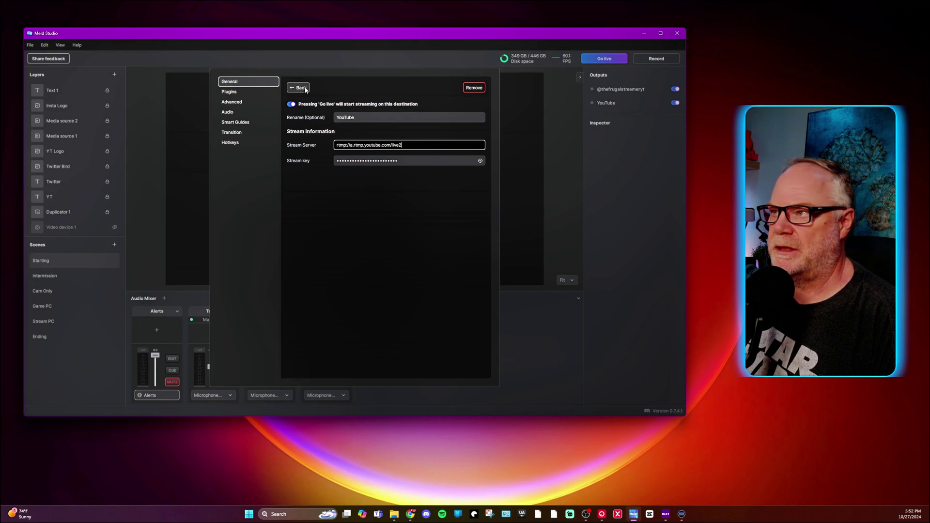
# Toggle the Twitch and YouTube outputs off and on, leaving Twitch switched off.
pyautogui.click(177, 43)
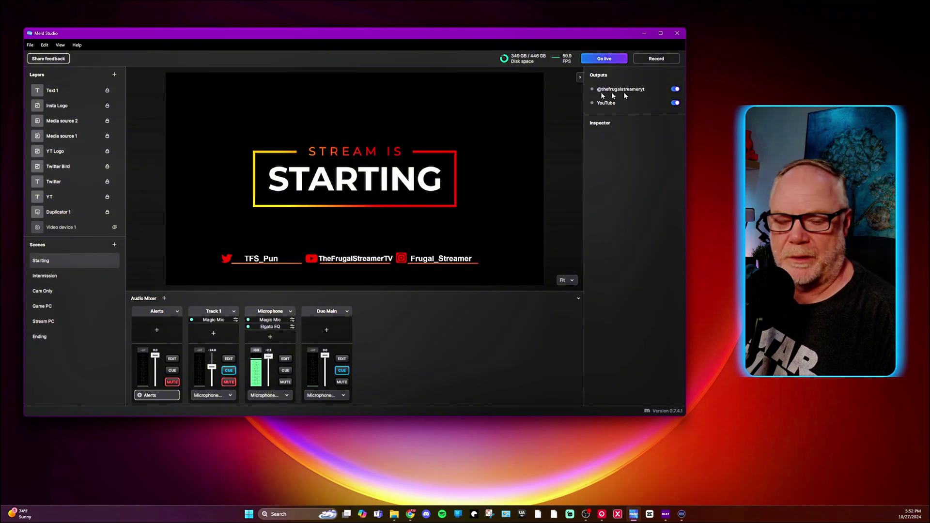
pyautogui.click(675, 89)
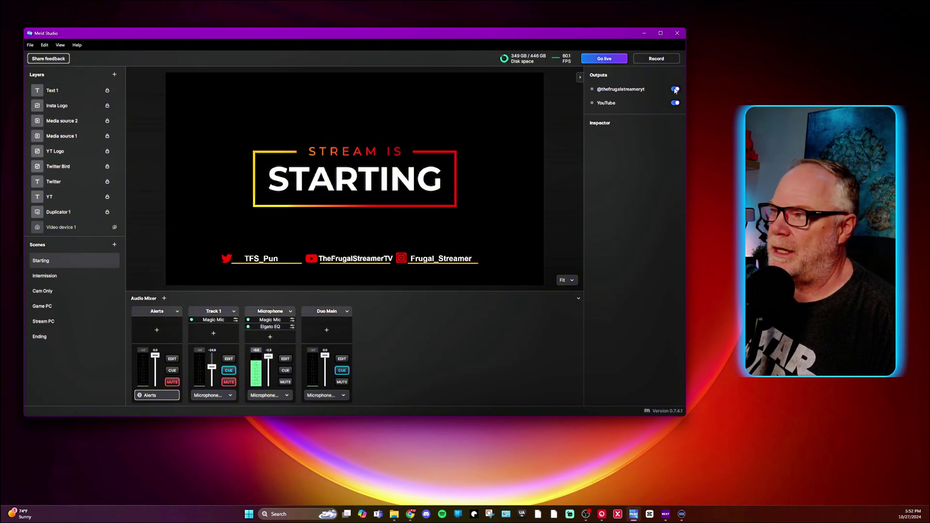
pyautogui.click(676, 103)
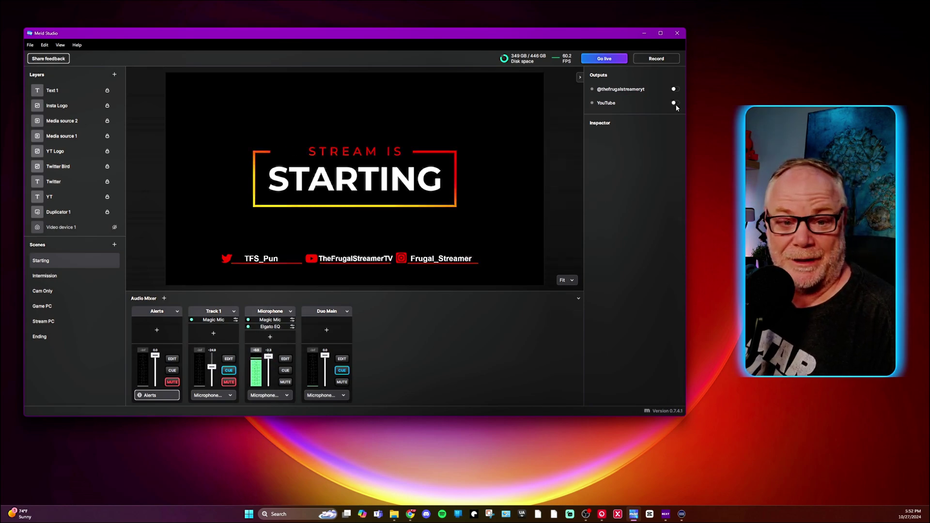
pyautogui.click(675, 103)
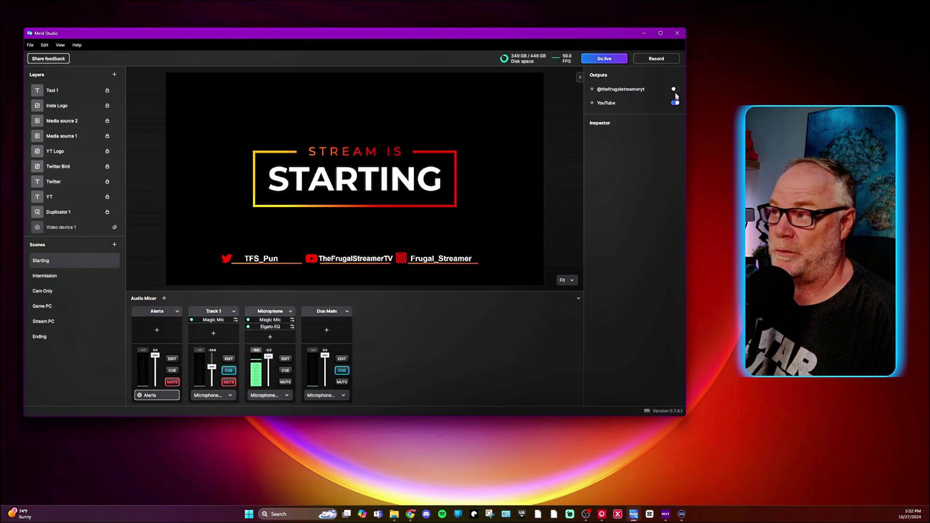
pyautogui.click(676, 90)
pyautogui.click(674, 91)
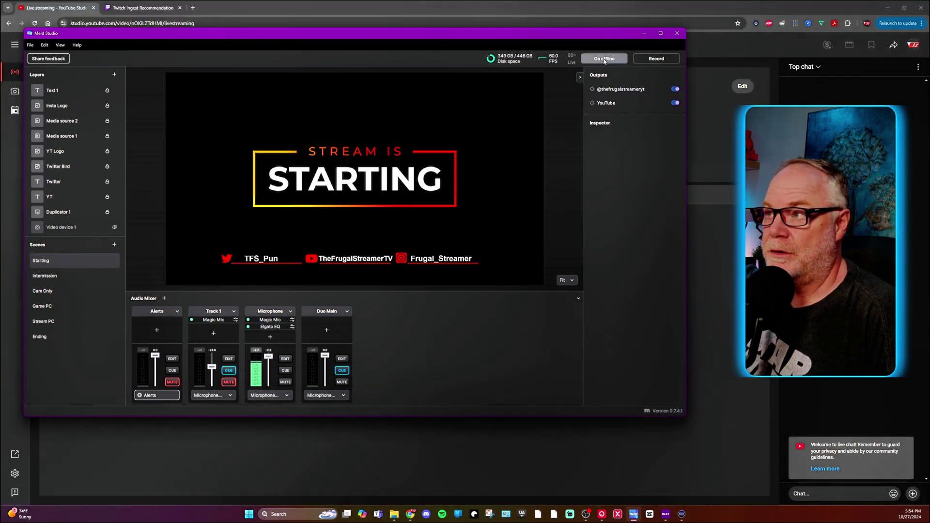
# Go live, streaming to the Twitch and YouTube outputs.
pyautogui.click(604, 59)
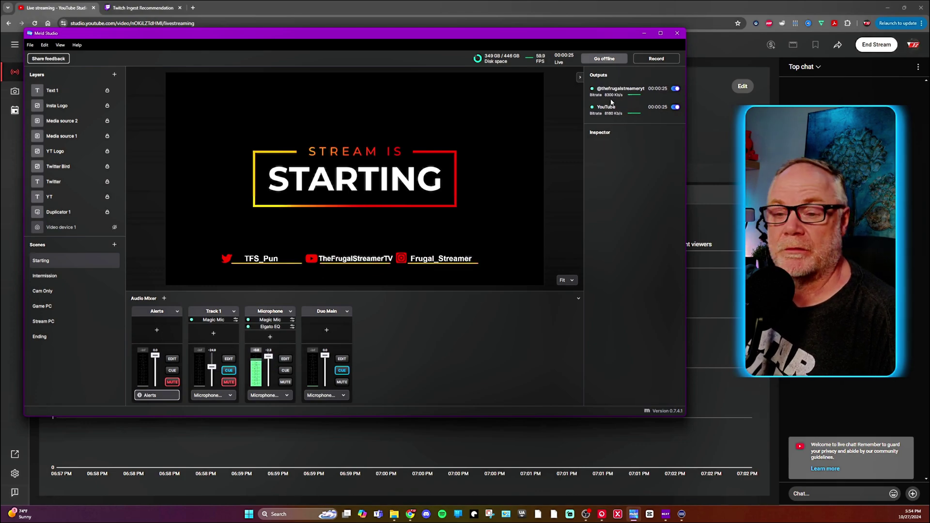
# Search 'speedtest' in a new Chrome tab and run Google's internet speed test.
pyautogui.click(191, 9)
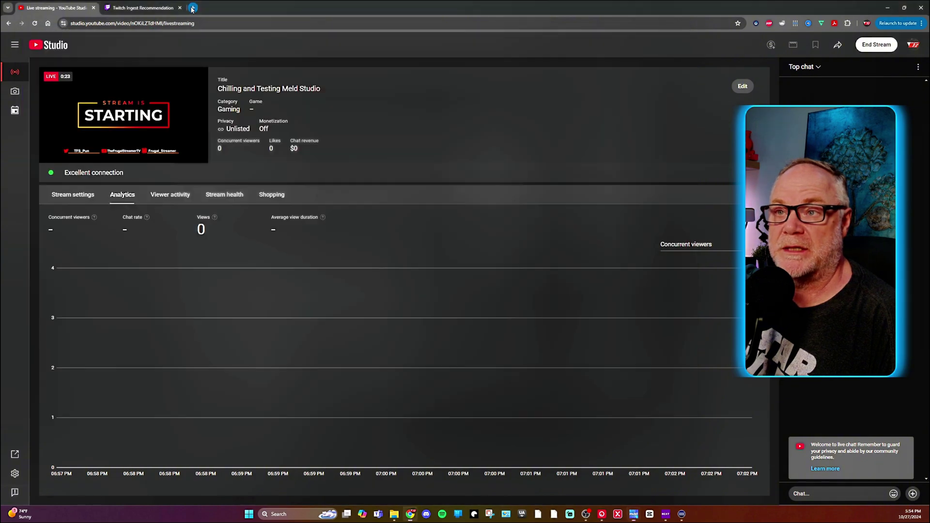
pyautogui.click(192, 8)
pyautogui.write('s')
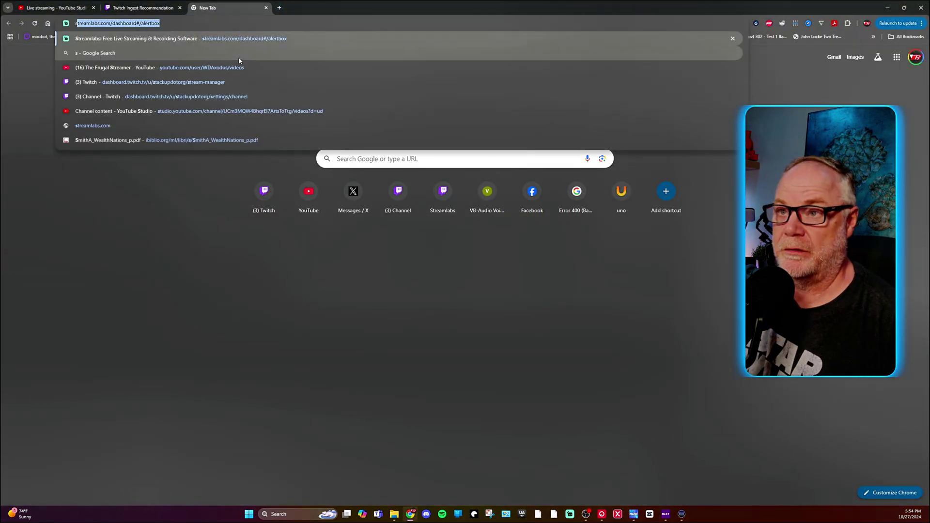
pyautogui.write('peedtest')
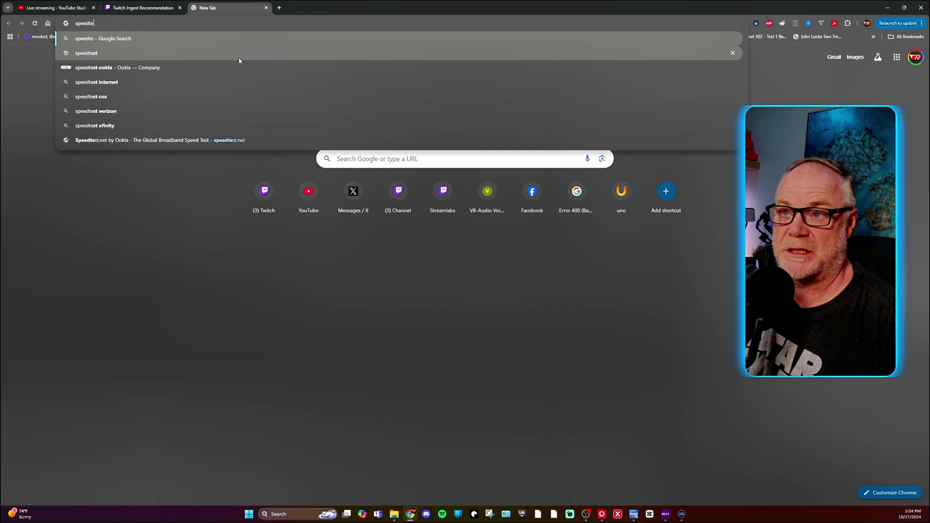
pyautogui.press('Return')
pyautogui.click(296, 186)
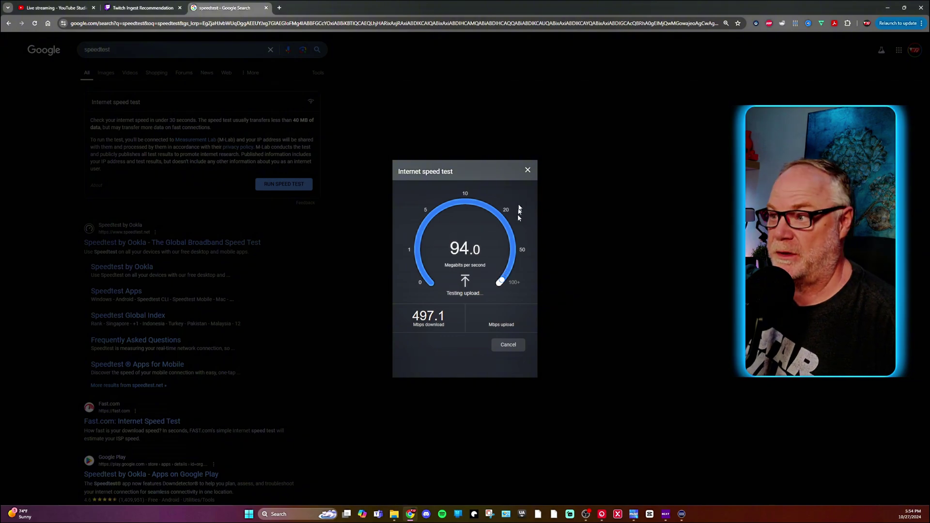
# Close the finished speed test results.
pyautogui.click(531, 172)
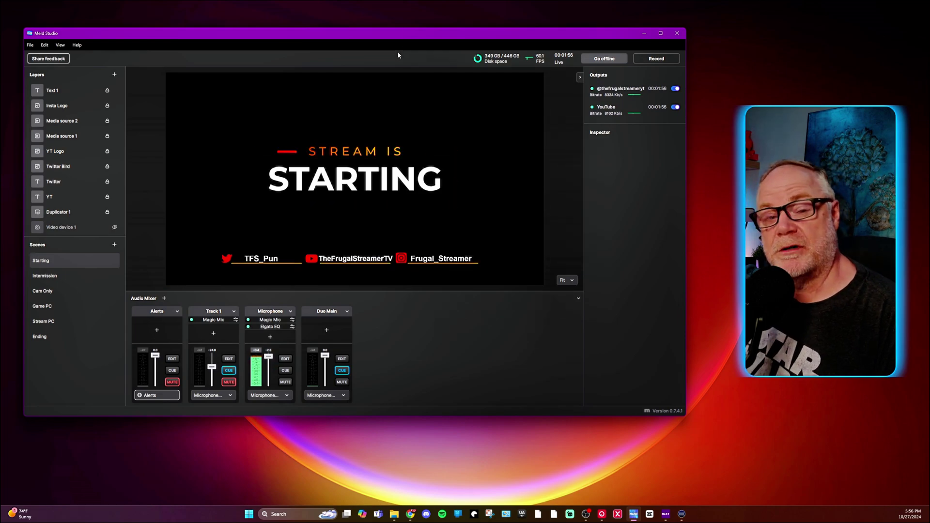
# Shift the Meld Studio window slightly to the right.
pyautogui.moveTo(394, 34); pyautogui.dragTo(446, 40)
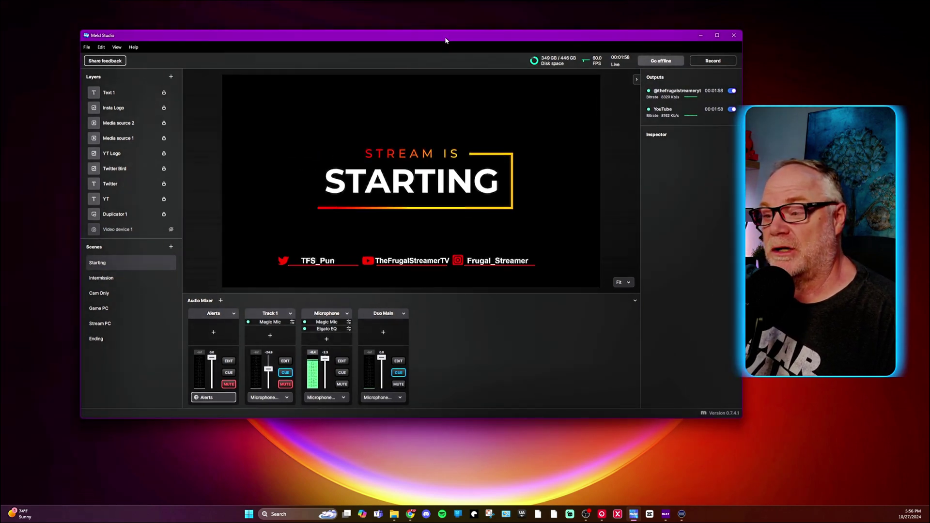